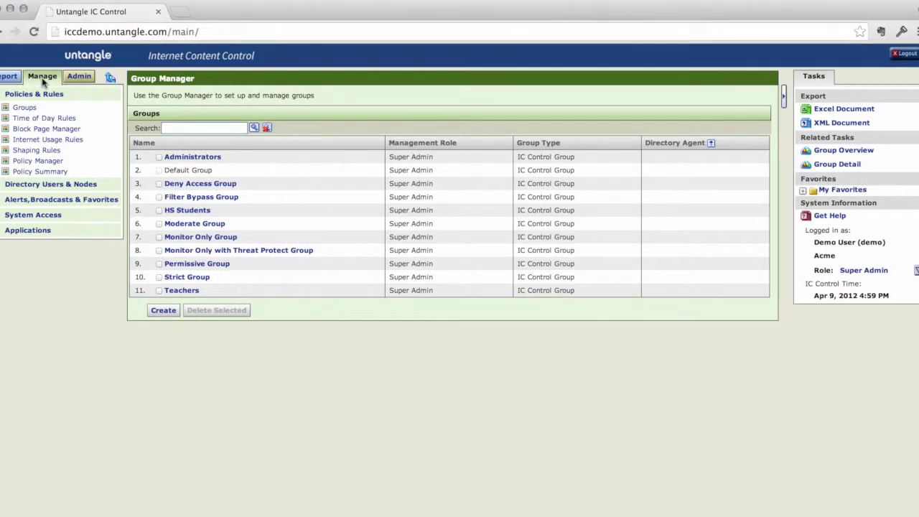
Start a new group in the Group Manager, choosing IC Control Group as its type.
{"action": "left_click", "coordinate": [43, 80]}
{"action": "left_click", "coordinate": [164, 311]}
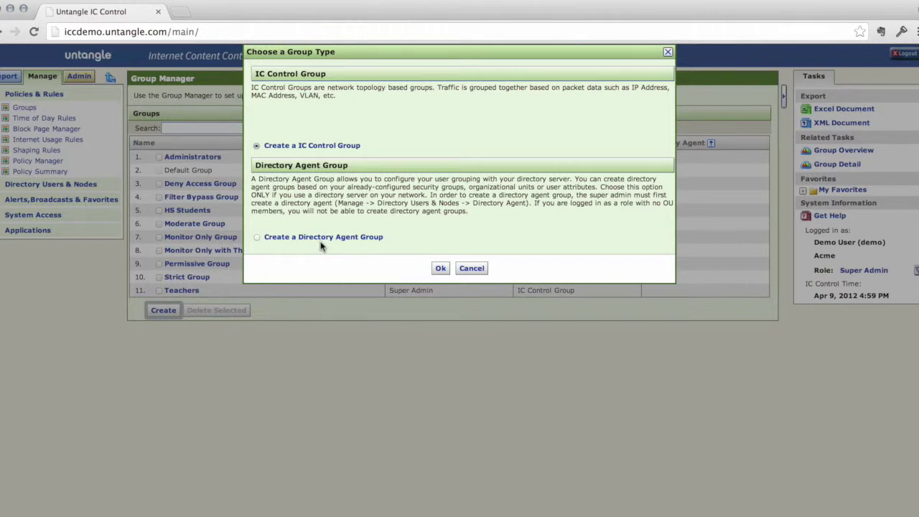
{"action": "left_click", "coordinate": [472, 269]}
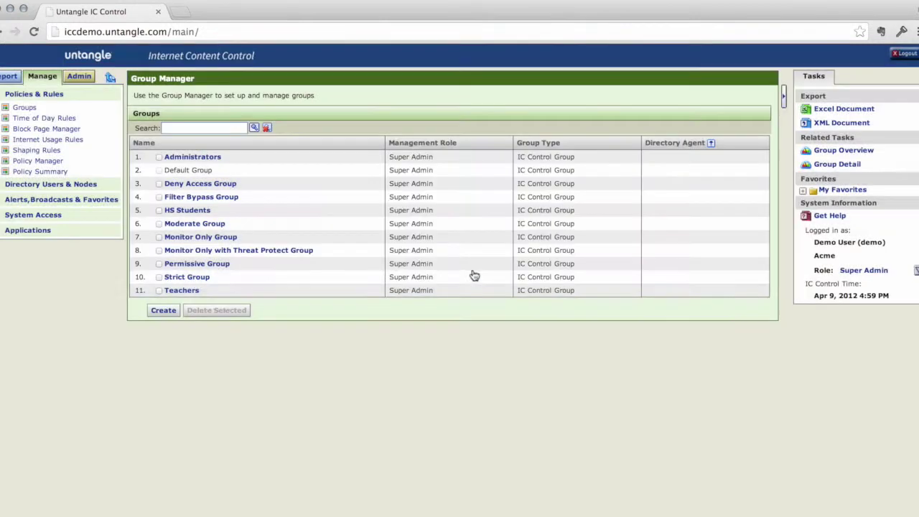
{"action": "left_click", "coordinate": [182, 291]}
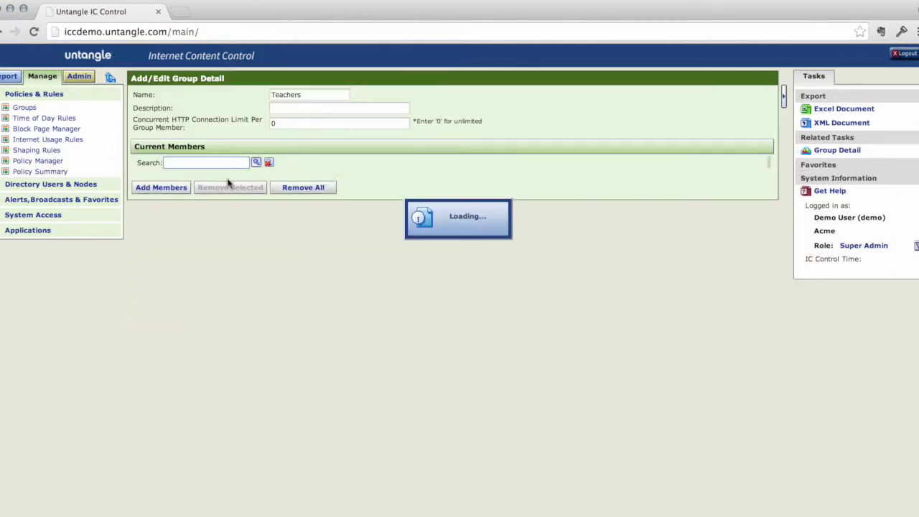
Try adding a VLAN member to Teachers, cancel without adding, and go to Block Page Manager.
{"action": "left_click", "coordinate": [166, 209]}
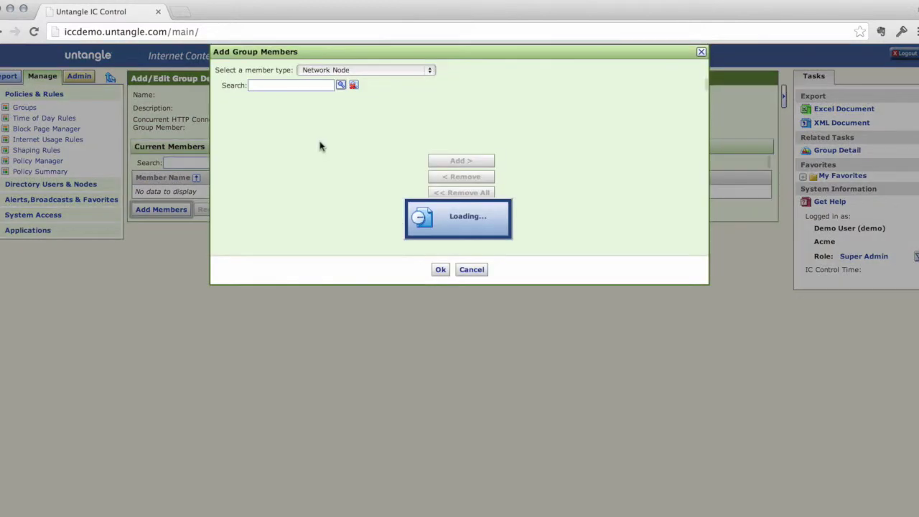
{"action": "left_click", "coordinate": [431, 72]}
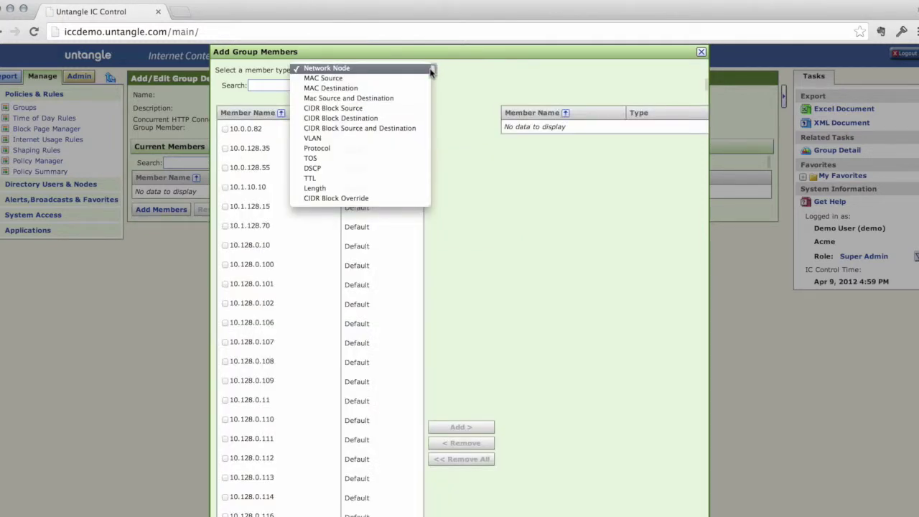
{"action": "left_click", "coordinate": [406, 141]}
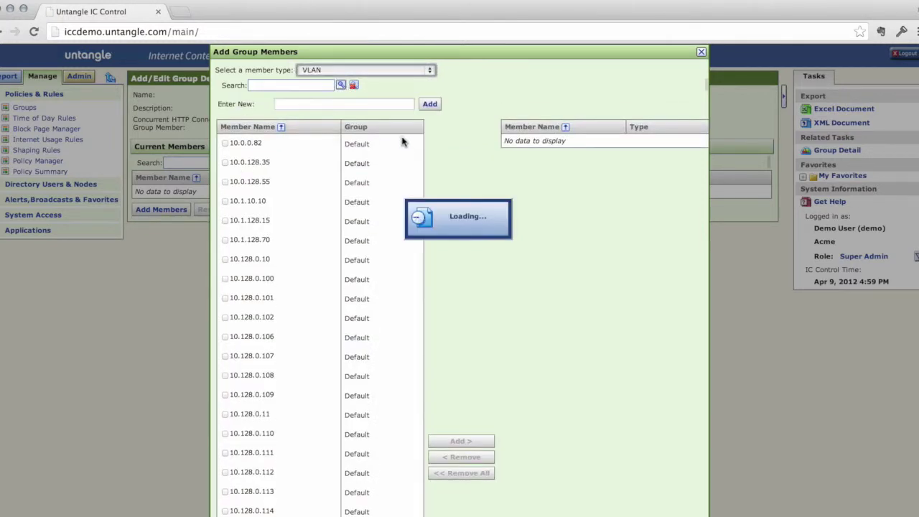
{"action": "left_click", "coordinate": [429, 72]}
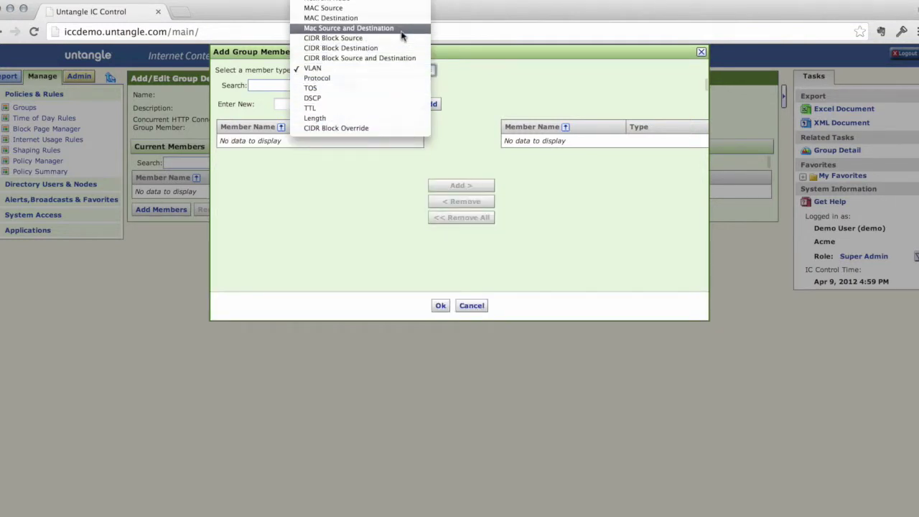
{"action": "left_click", "coordinate": [480, 308]}
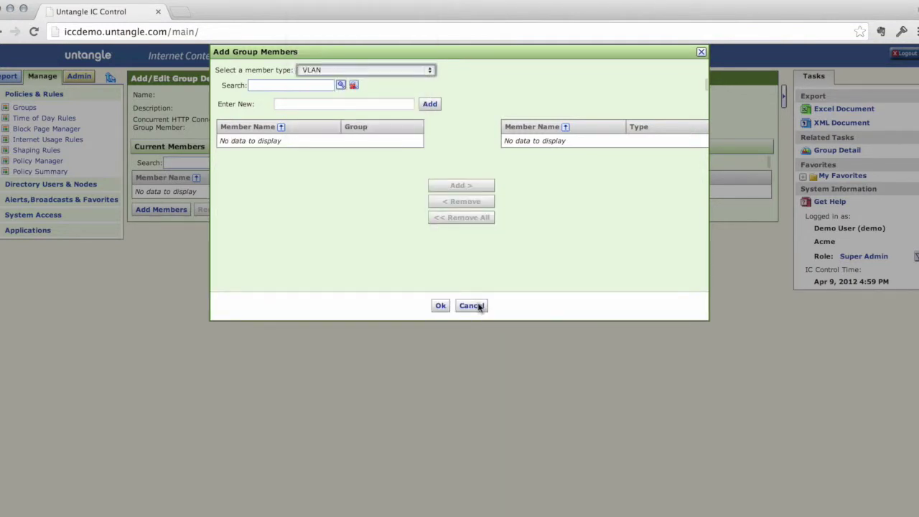
{"action": "left_click", "coordinate": [472, 306]}
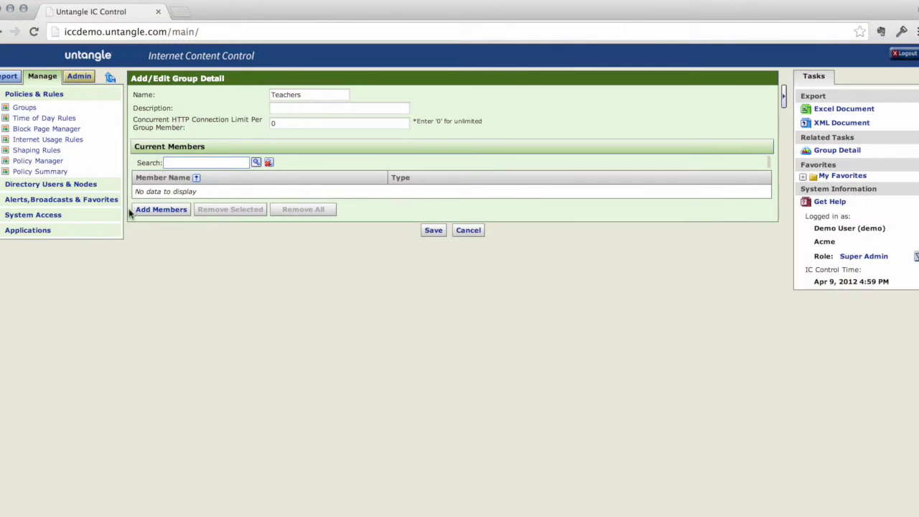
{"action": "left_click", "coordinate": [52, 129]}
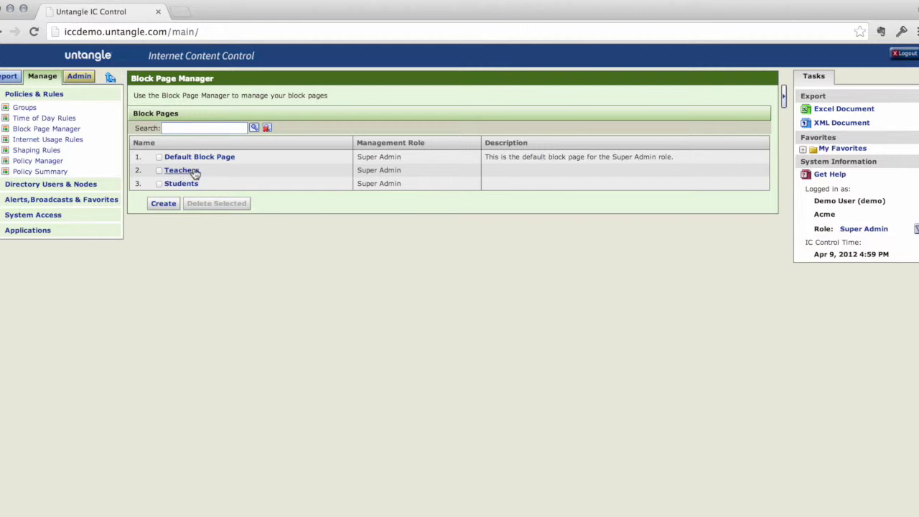
Review the Teachers block page, then open the HS Students internet usage rule set.
{"action": "left_click", "coordinate": [195, 173]}
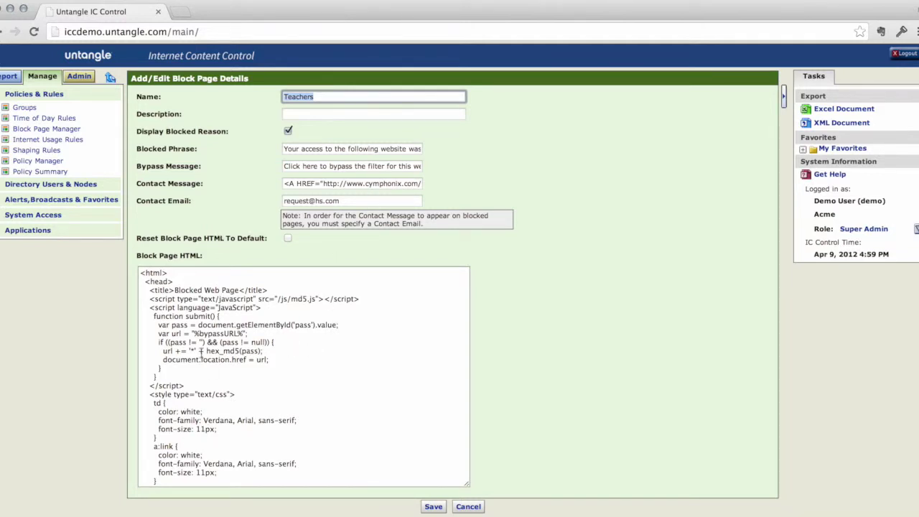
{"action": "left_click", "coordinate": [47, 139]}
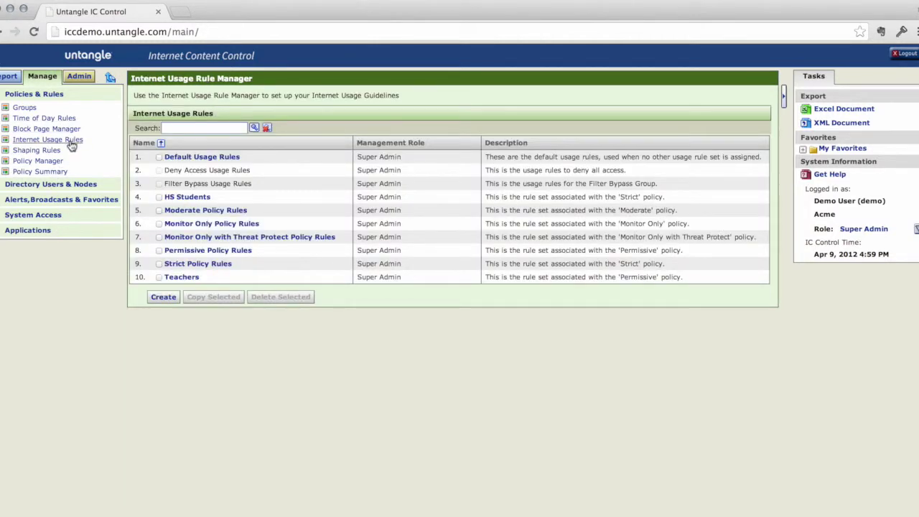
{"action": "left_click", "coordinate": [200, 199]}
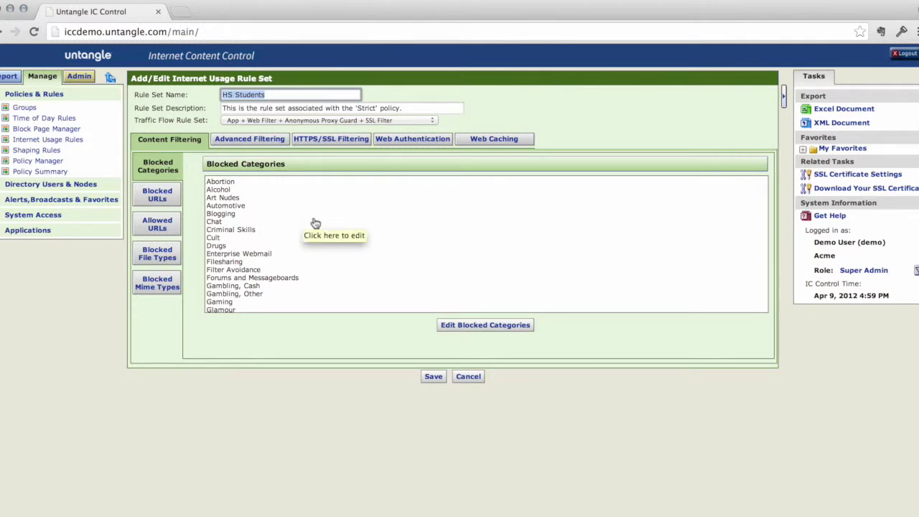
{"action": "left_click", "coordinate": [152, 228]}
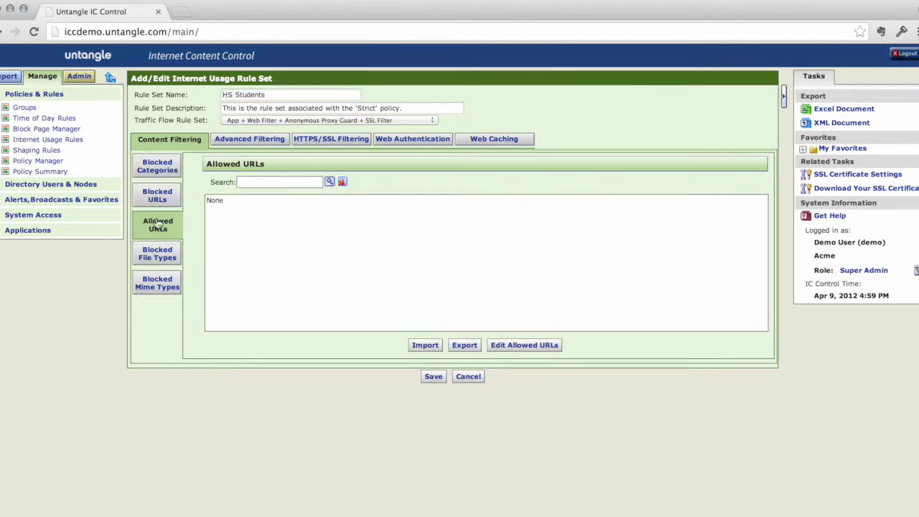
{"action": "left_click", "coordinate": [163, 255]}
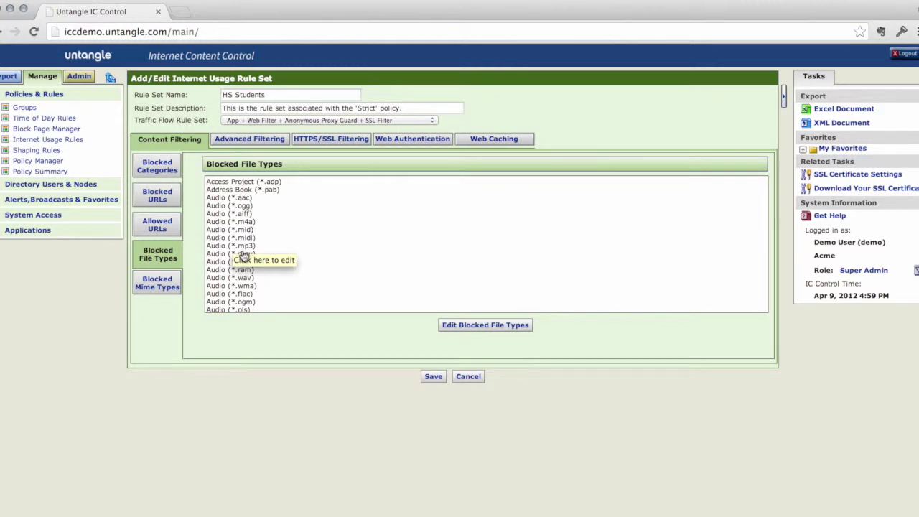
{"action": "left_click", "coordinate": [467, 377]}
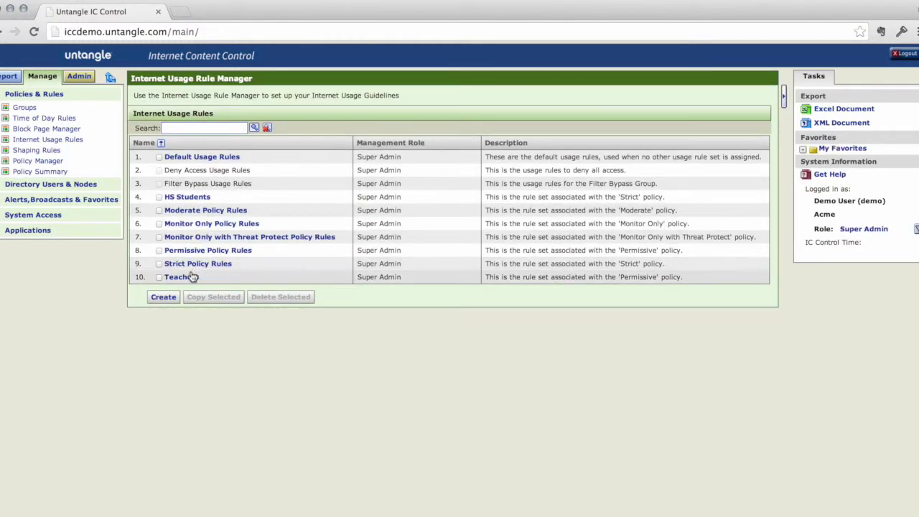
{"action": "left_click", "coordinate": [191, 281]}
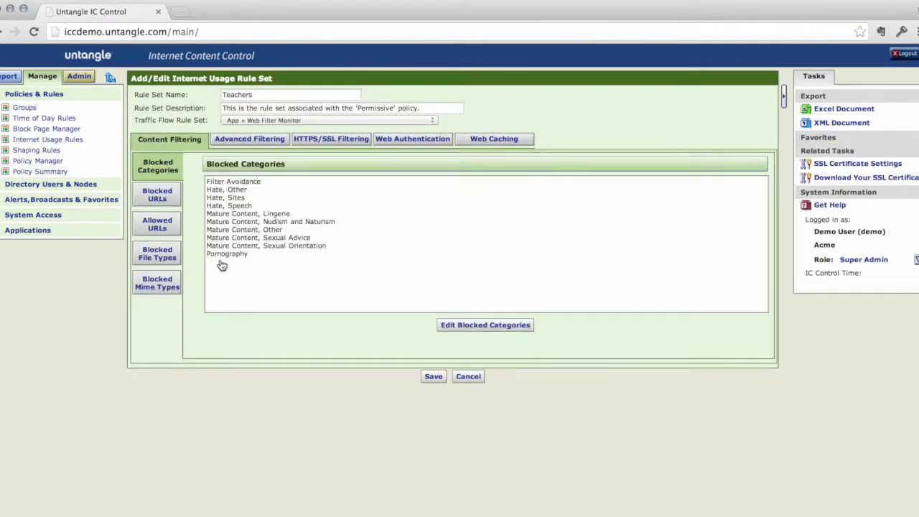
Set the Teachers traffic flow rule set to the proxy guard and SSL filter option.
{"action": "left_click", "coordinate": [326, 123]}
{"action": "left_click", "coordinate": [353, 115]}
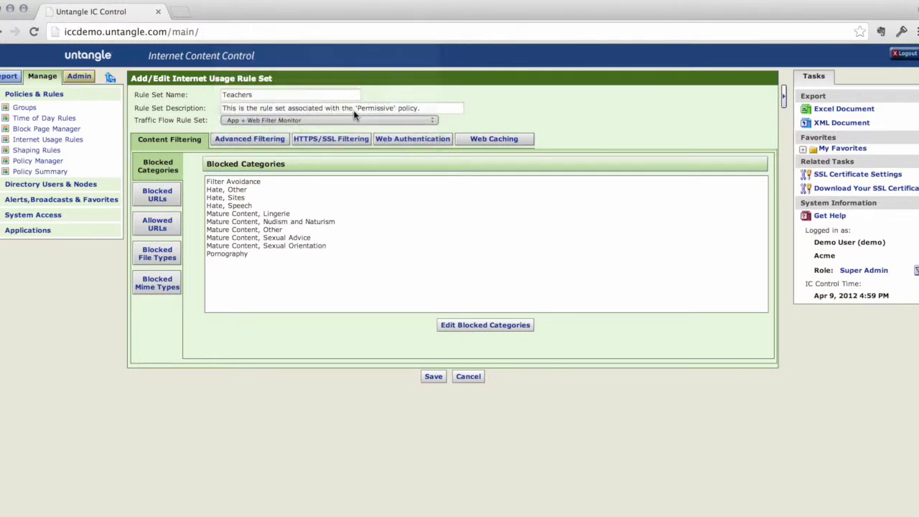
{"action": "left_click", "coordinate": [362, 120]}
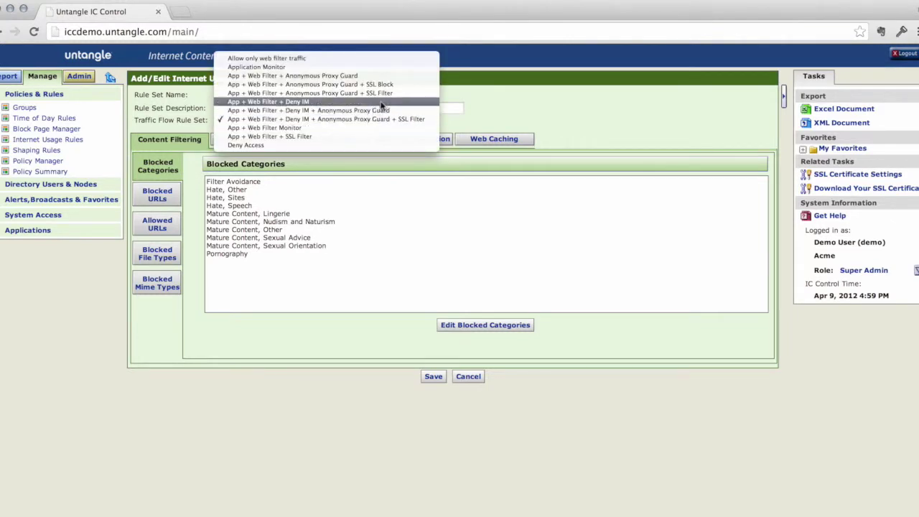
{"action": "left_click", "coordinate": [386, 93]}
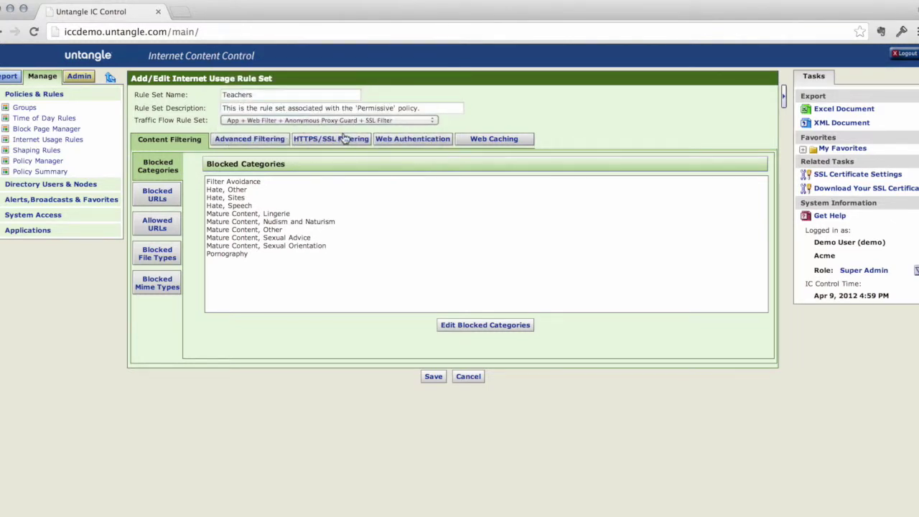
Review Teachers advanced filtering and block policy settings, then open the HS Students shaping rule set.
{"action": "left_click", "coordinate": [253, 141]}
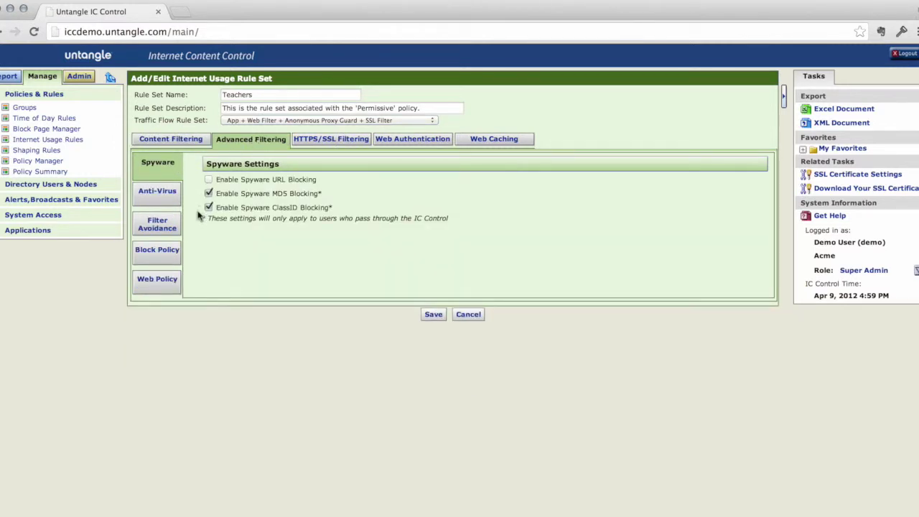
{"action": "left_click", "coordinate": [161, 250]}
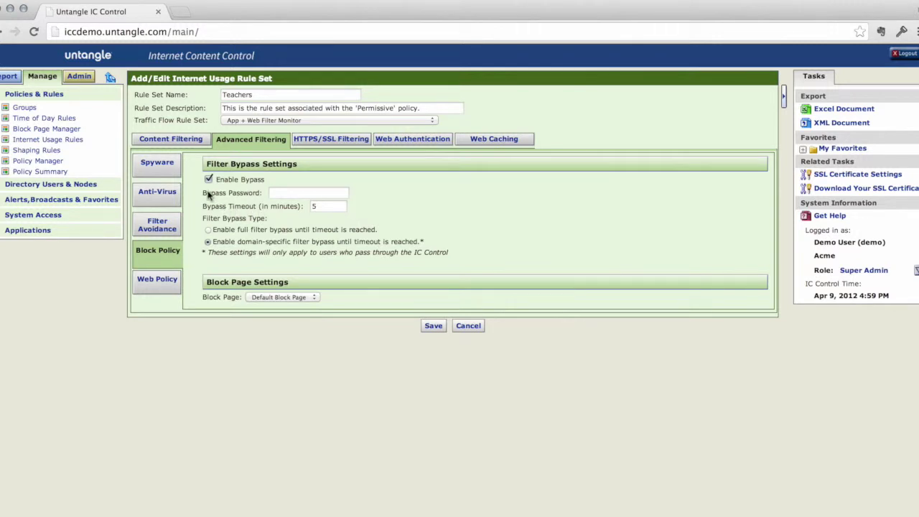
{"action": "left_click", "coordinate": [53, 152]}
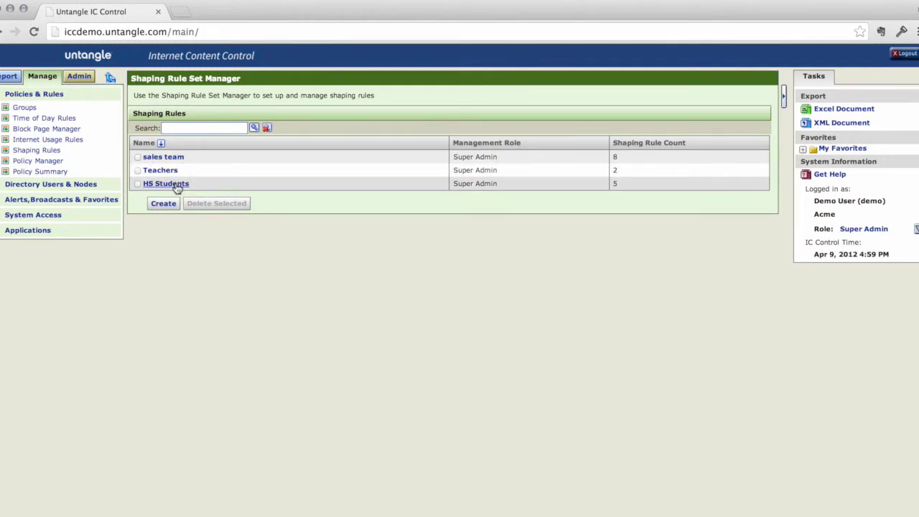
{"action": "left_click", "coordinate": [176, 187]}
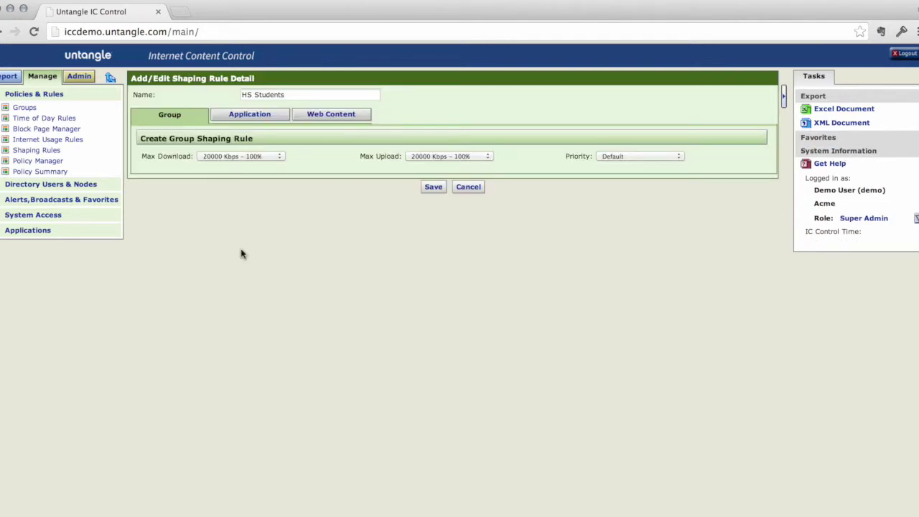
{"action": "left_click", "coordinate": [266, 123]}
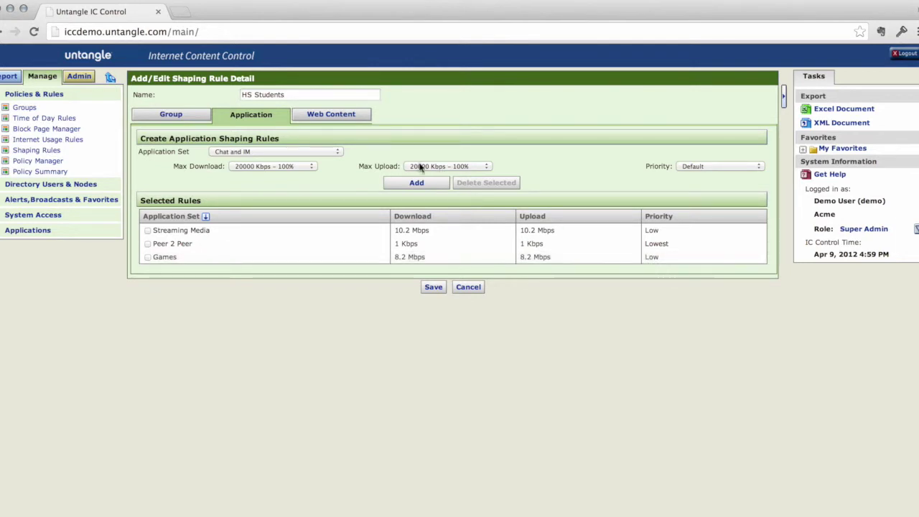
{"action": "left_click", "coordinate": [339, 117]}
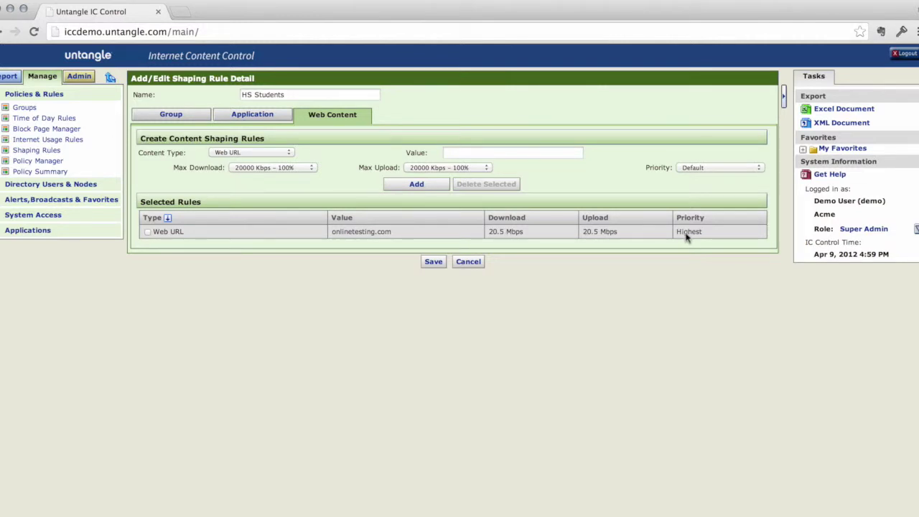
{"action": "left_click", "coordinate": [469, 263]}
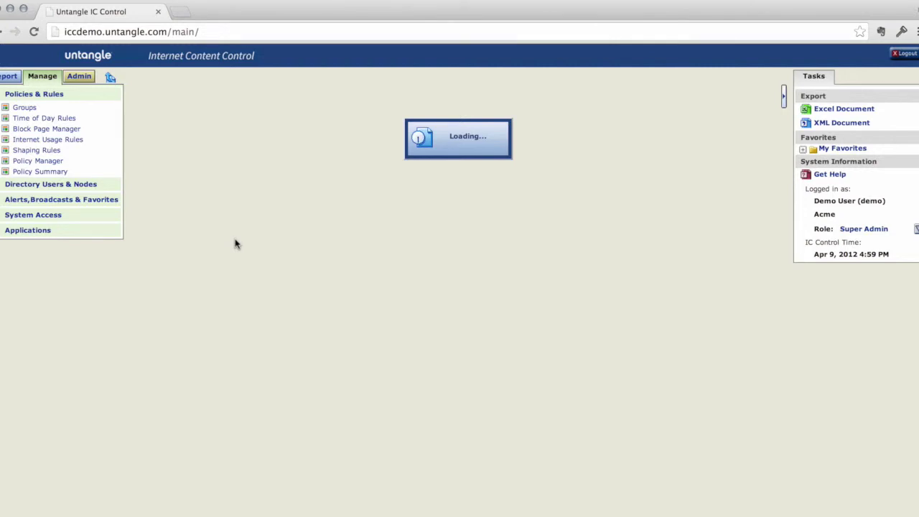
Review the Teachers Application and Web Content shaping rules, then open HS Students in Policy Manager.
{"action": "left_click", "coordinate": [174, 178]}
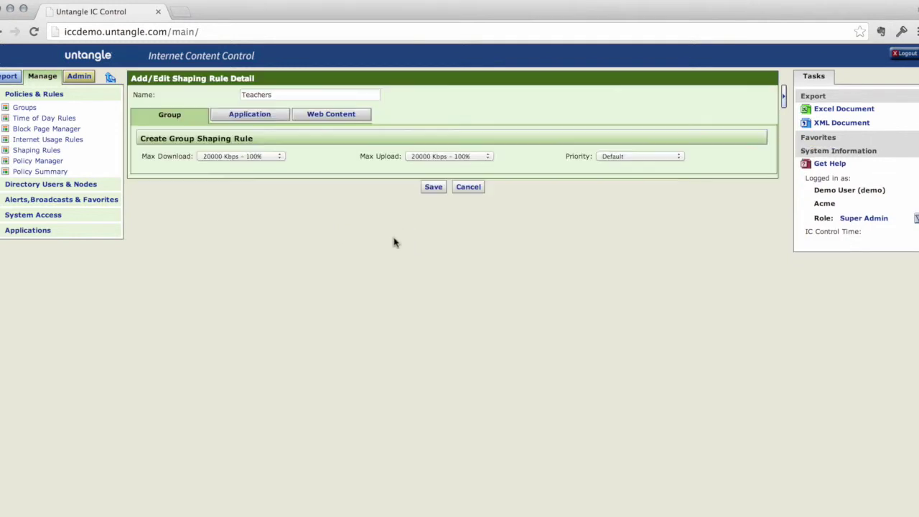
{"action": "left_click", "coordinate": [263, 122]}
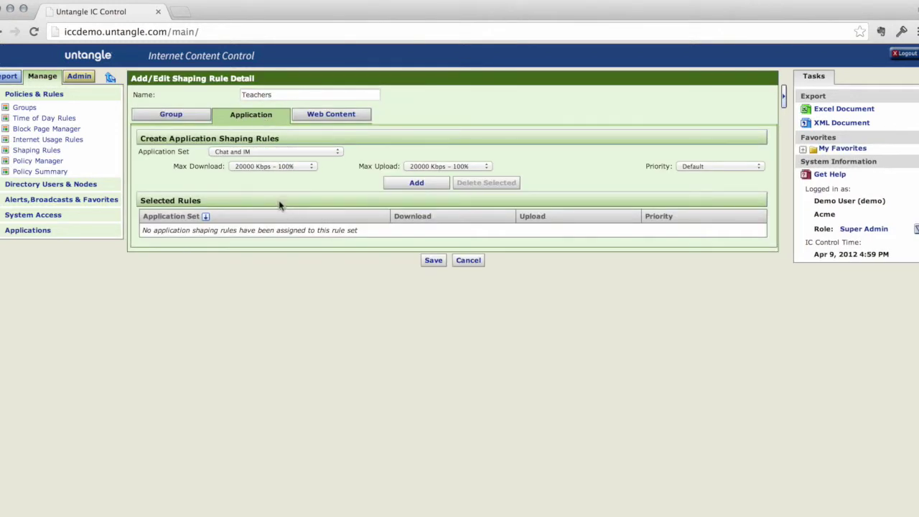
{"action": "left_click", "coordinate": [333, 121]}
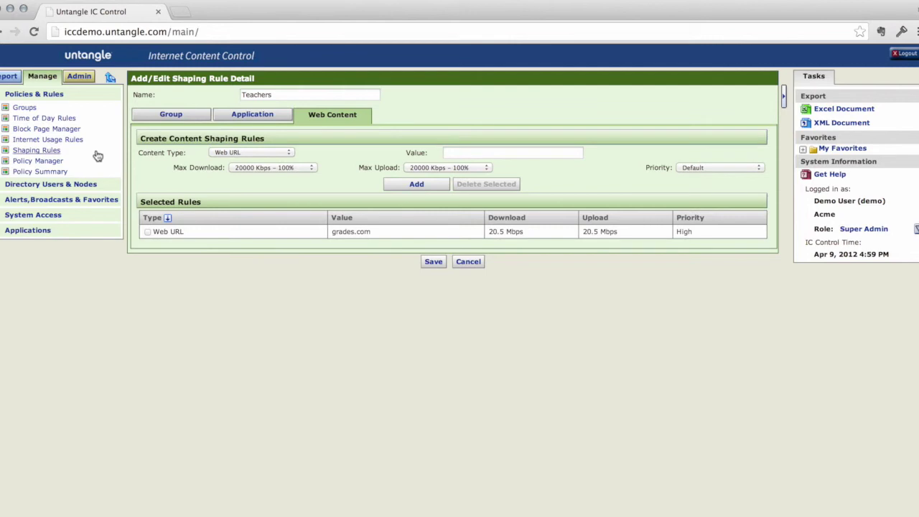
{"action": "left_click", "coordinate": [56, 163]}
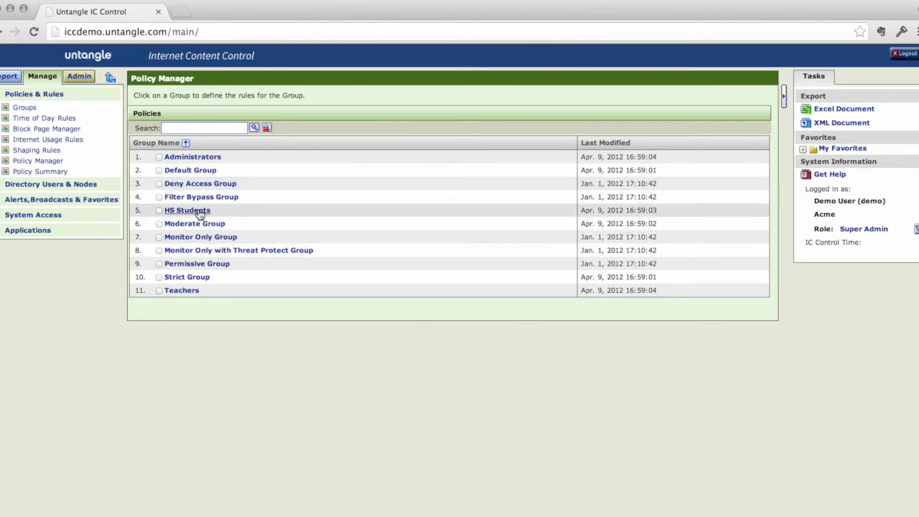
{"action": "left_click", "coordinate": [188, 211]}
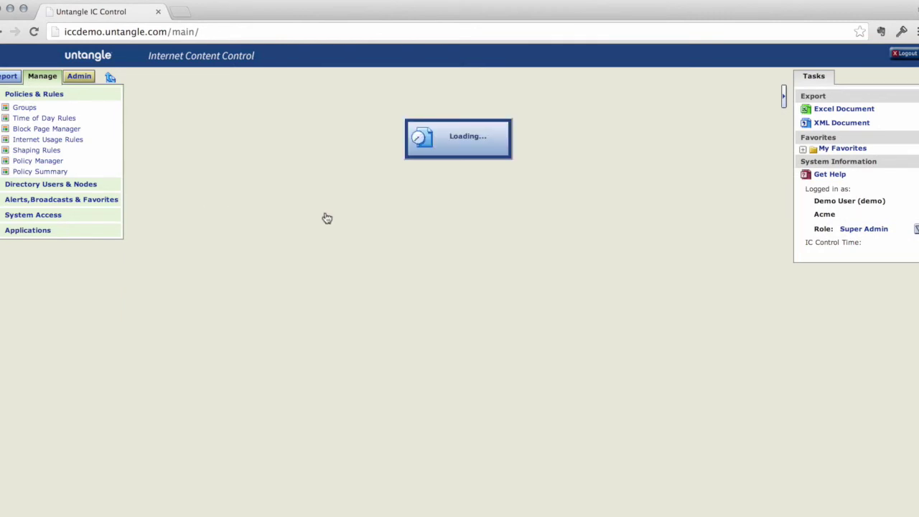